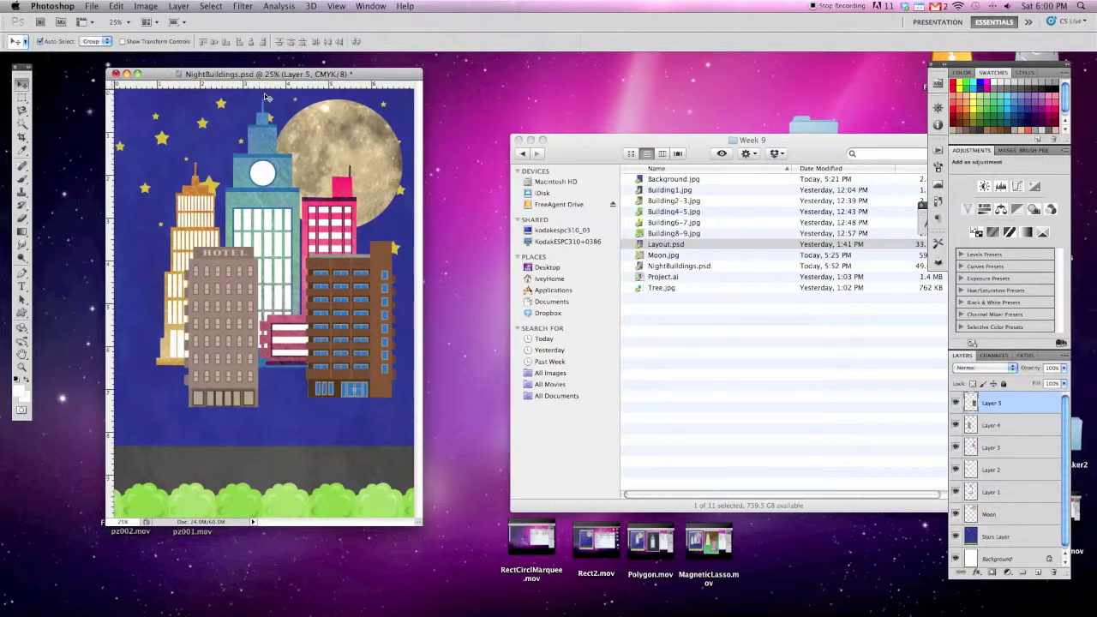
Open Building6-7.jpg from the Week 9 folder in Photoshop and place its window beside the NightBuildings.psd window
click(676, 228)
click(660, 227)
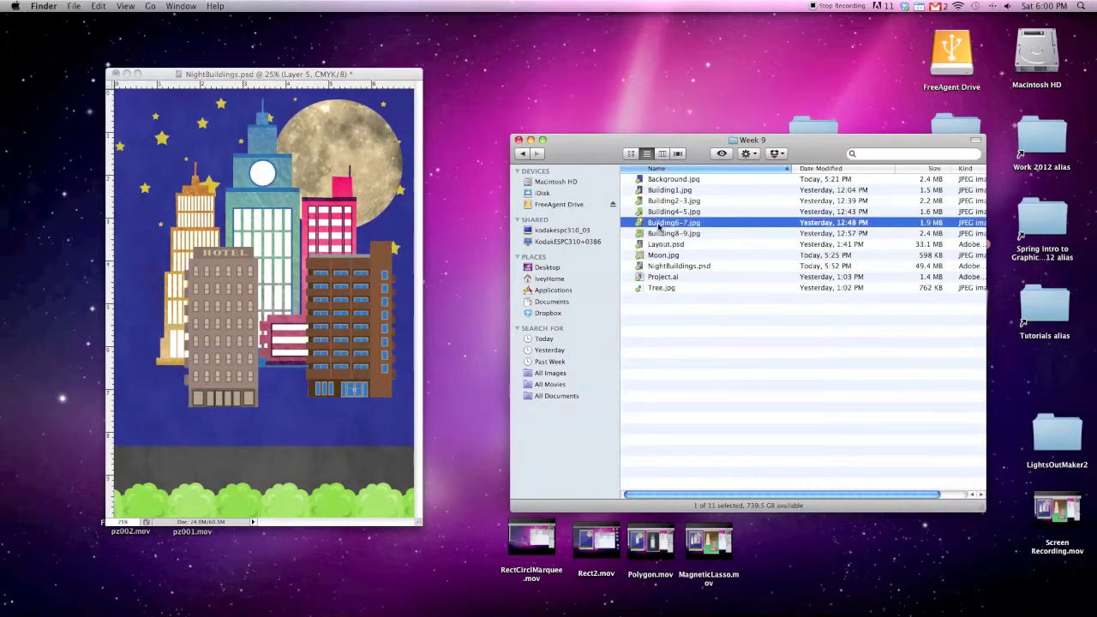
click(523, 590)
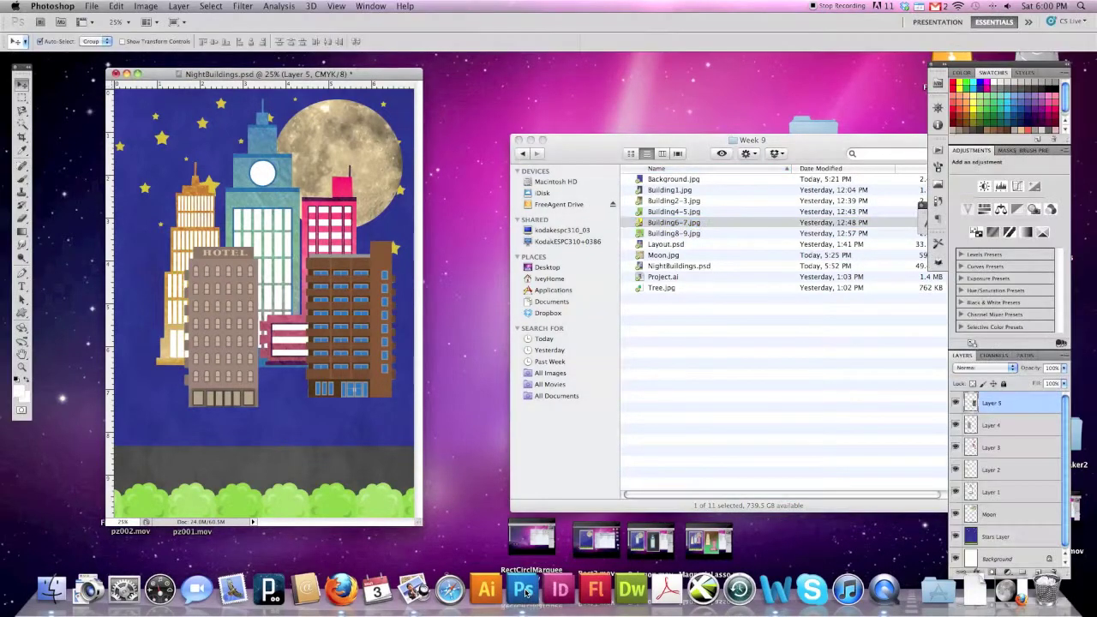
drag(112, 70, 600, 73)
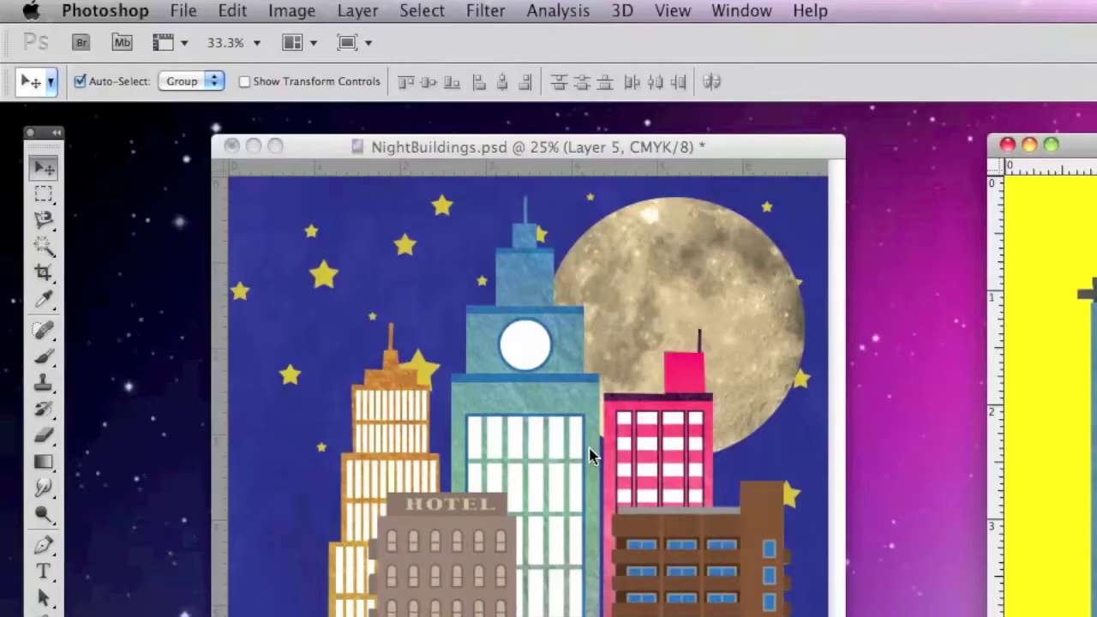
Activate the Magic Wand tool and enlarge the blue building in Building6-7.jpg
click(45, 250)
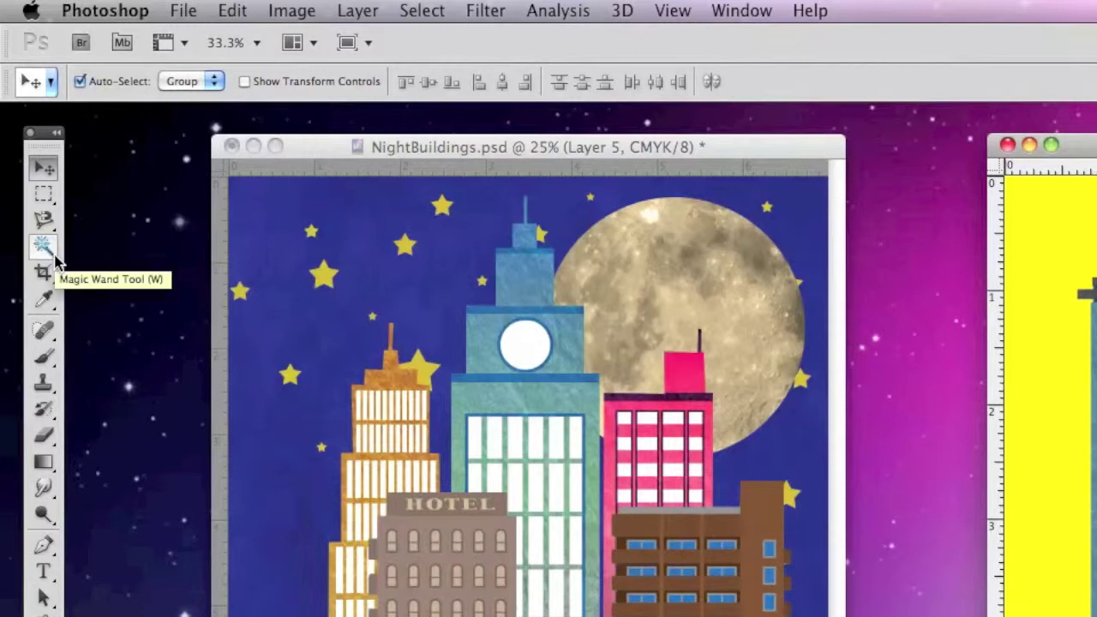
click(55, 257)
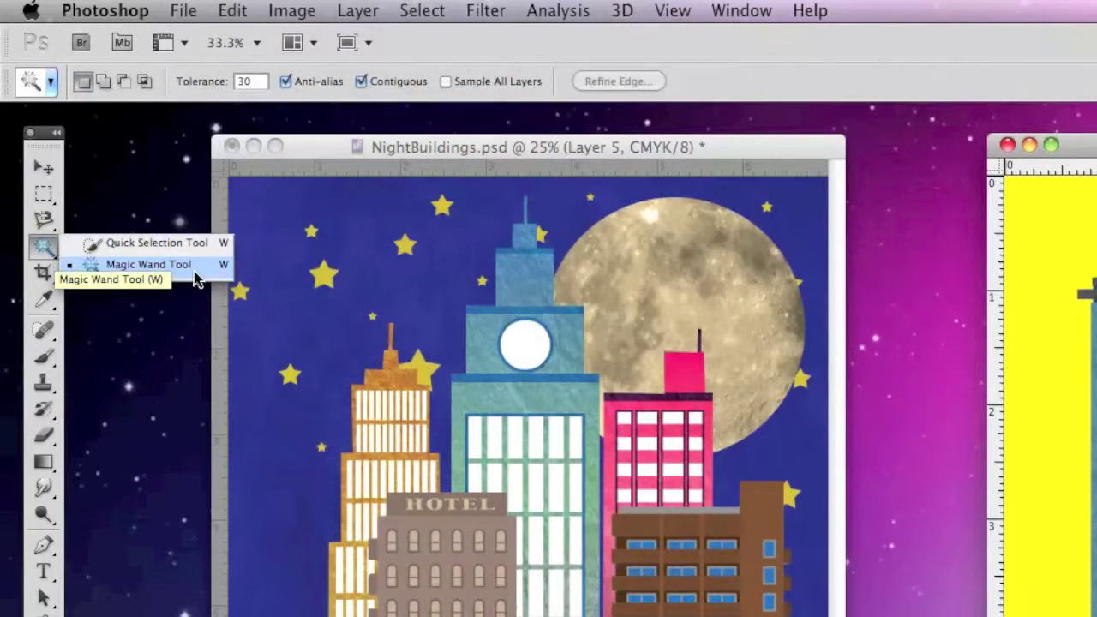
click(126, 264)
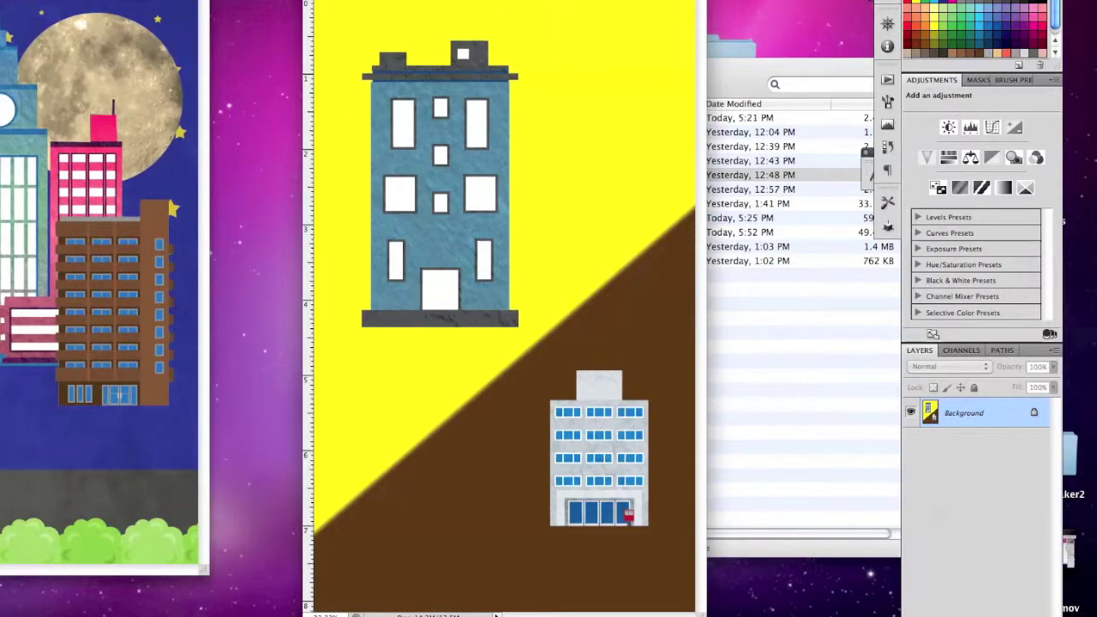
drag(412, 0, 411, 2)
key(super+equal)
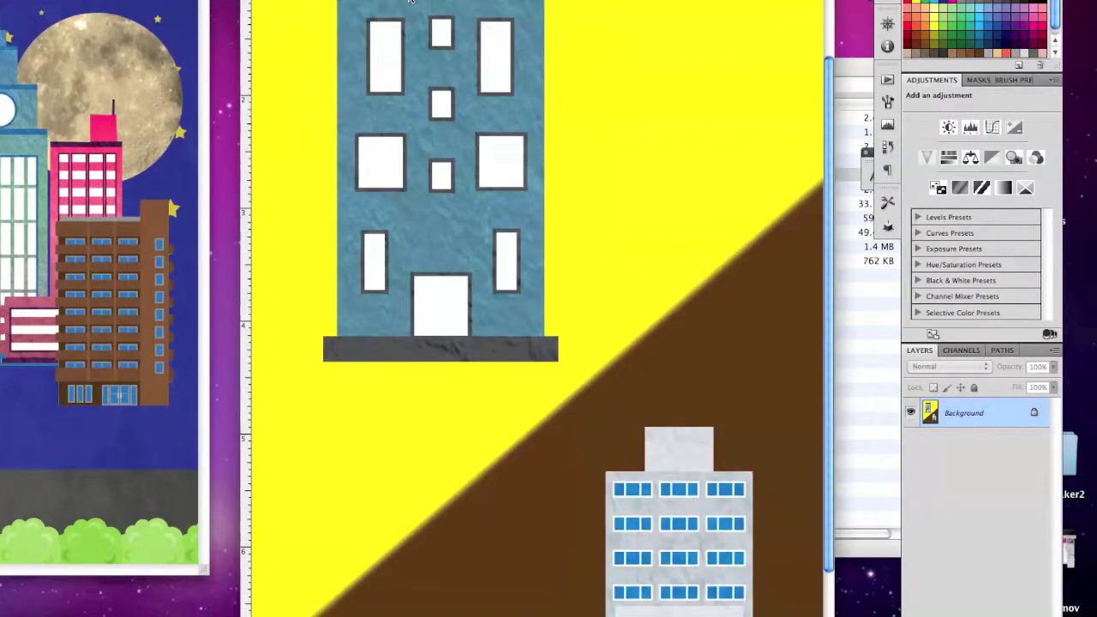
key(super+equal)
scroll(381, 141, up, 3)
scroll(382, 142, up, 3)
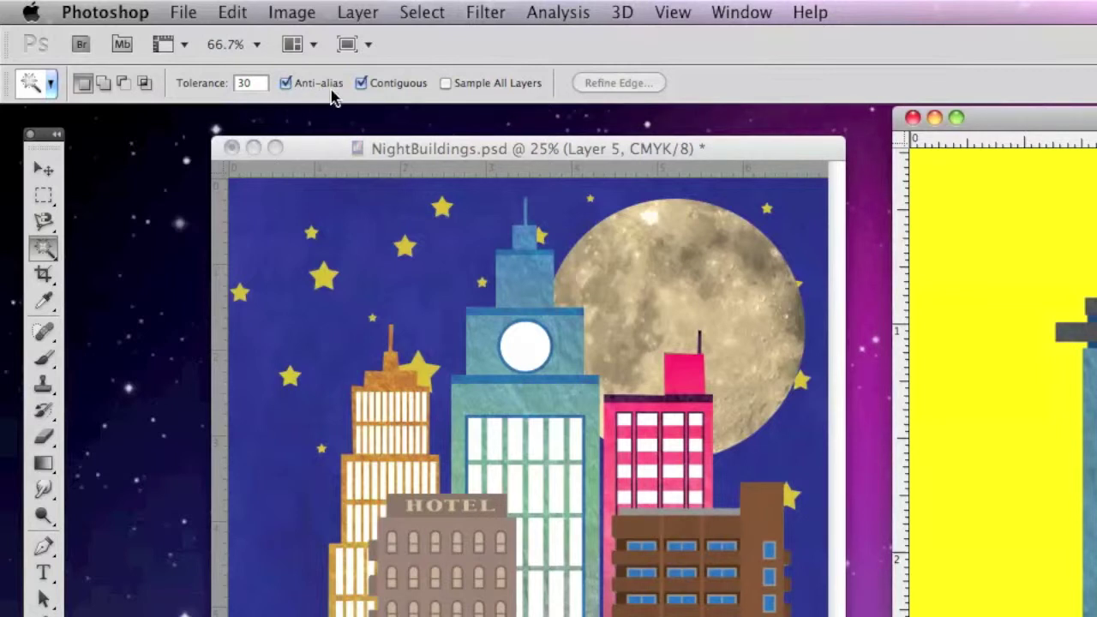
Try selecting the blue building's wall with the Magic Wand tolerance set to 15
click(362, 83)
click(257, 84)
text(15)
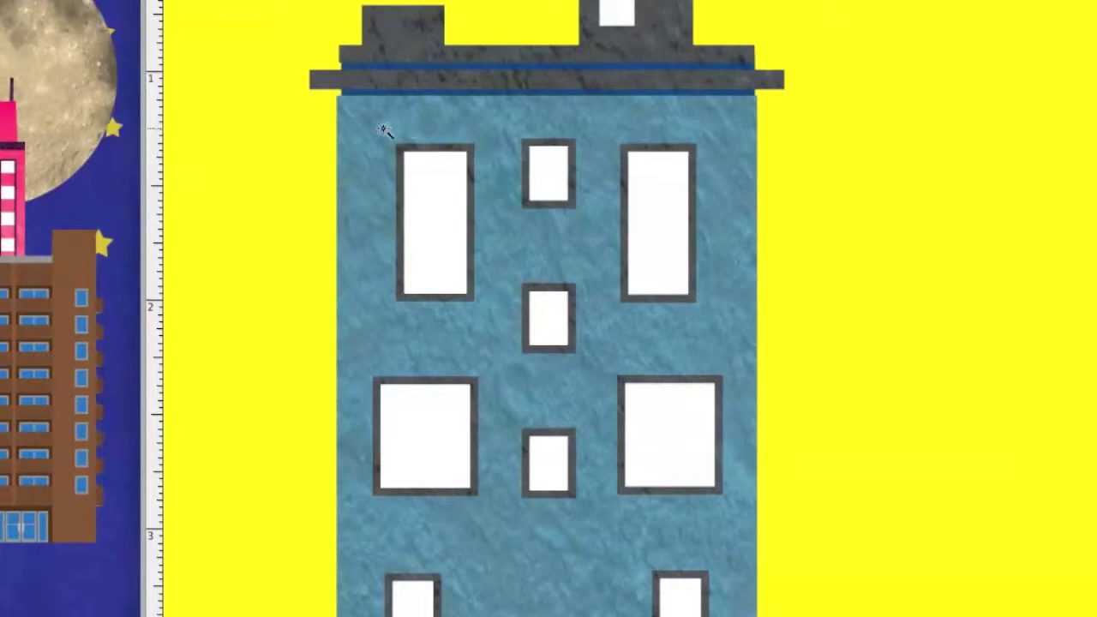
click(483, 126)
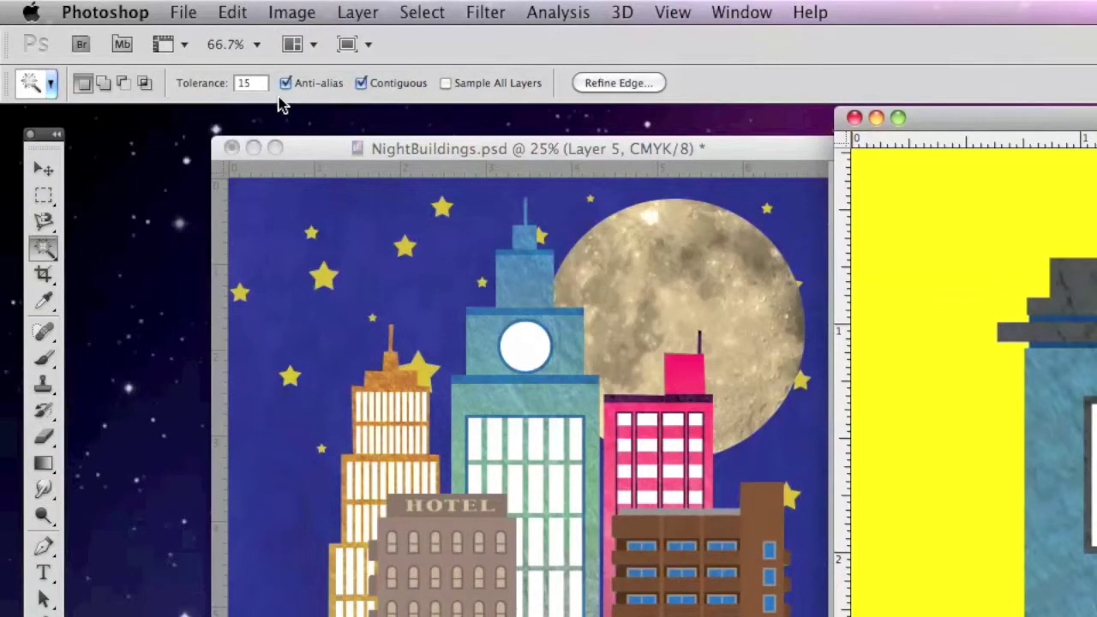
Raise the Magic Wand tolerance to 45 and extend the selection over the blue building's windows, frames, door, roof and base
click(260, 82)
text(45)
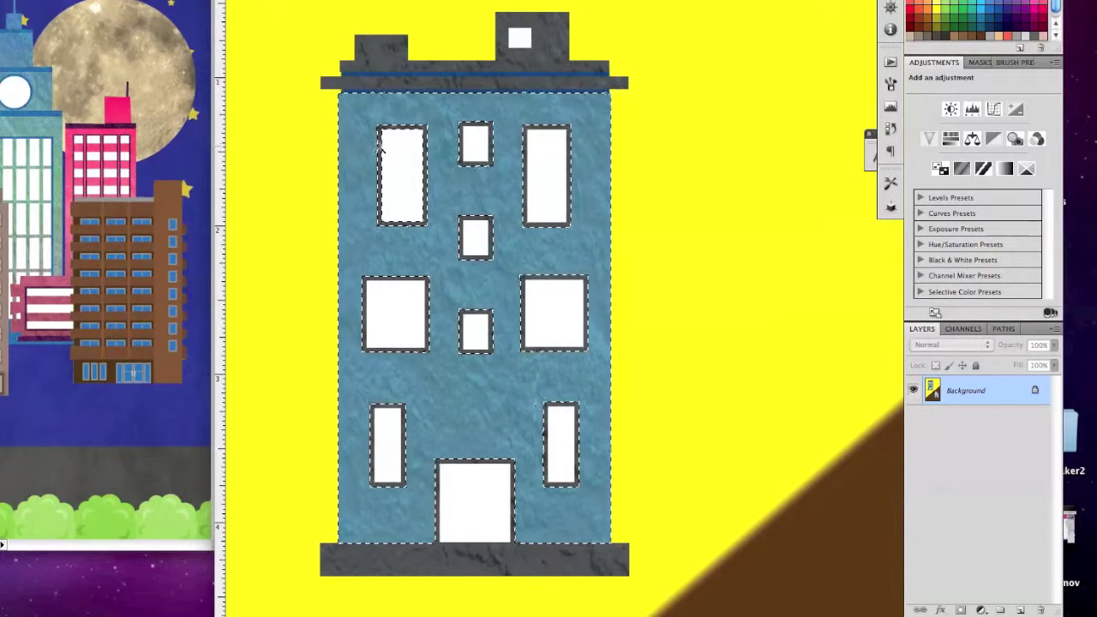
shift+click(377, 168)
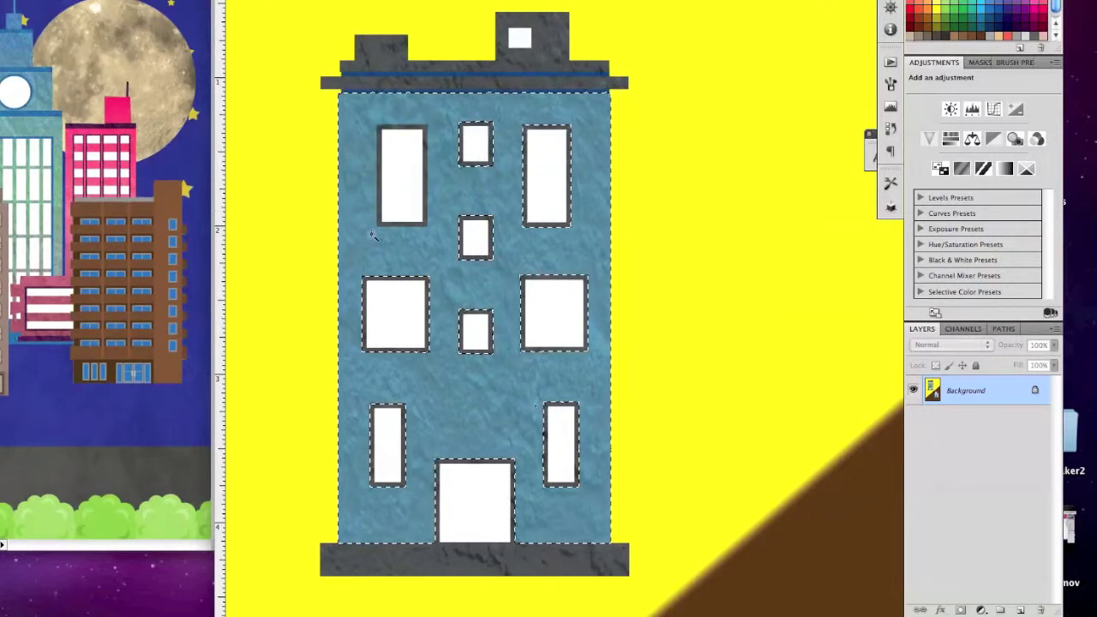
shift+click(467, 155)
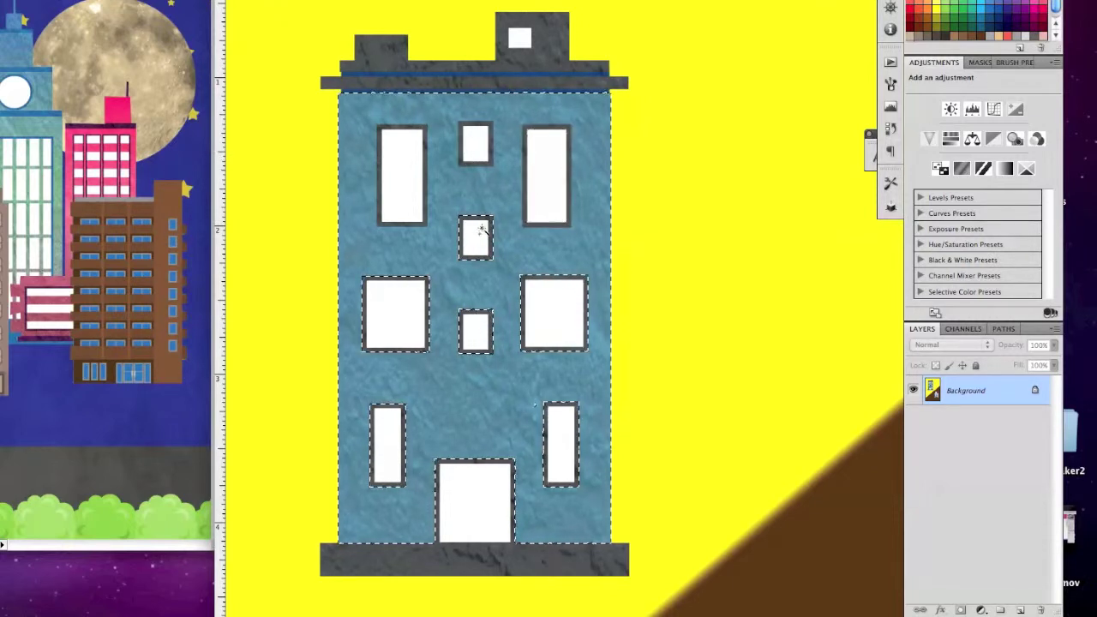
shift+click(406, 284)
shift+click(484, 340)
shift+click(477, 337)
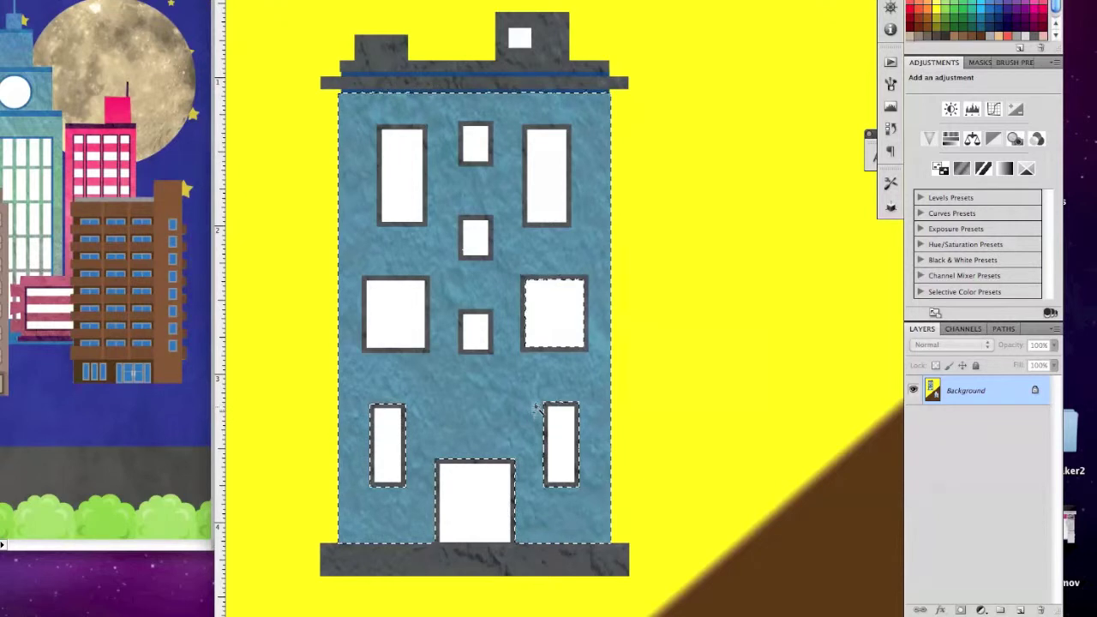
shift+click(575, 480)
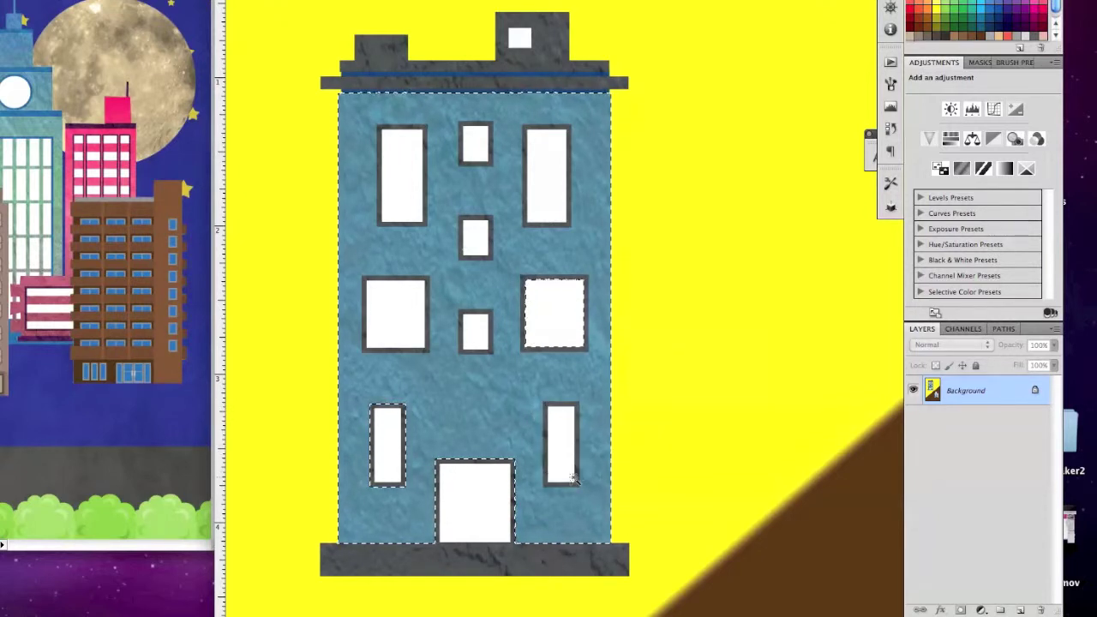
shift+click(493, 486)
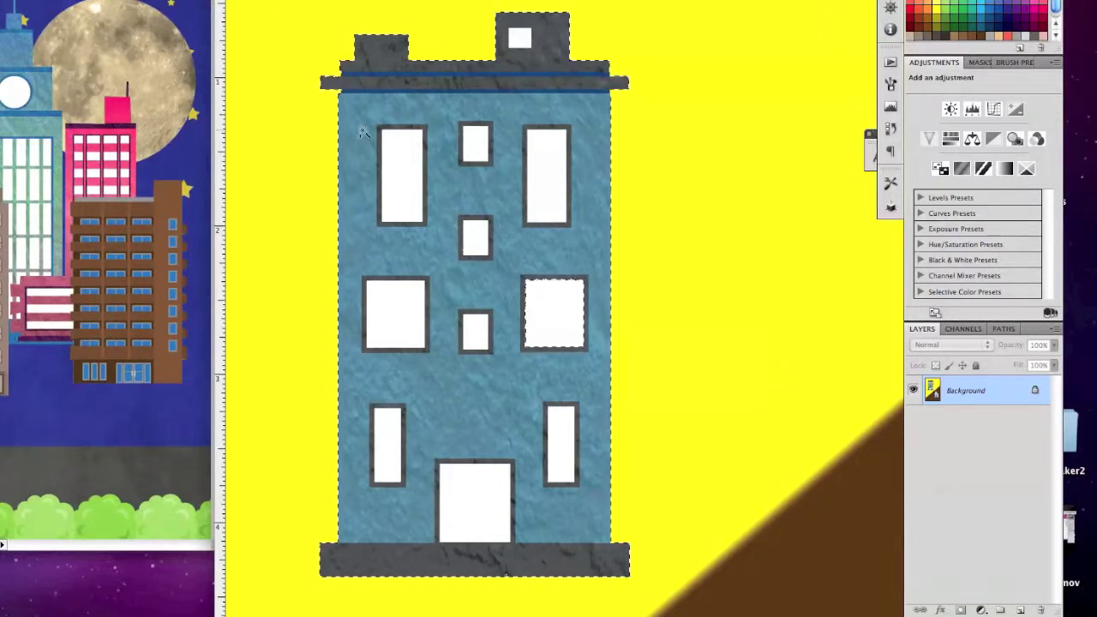
Copy the selected blue building from Building6-7.jpg
scroll(506, 241, down, 3)
scroll(507, 238, up, 3)
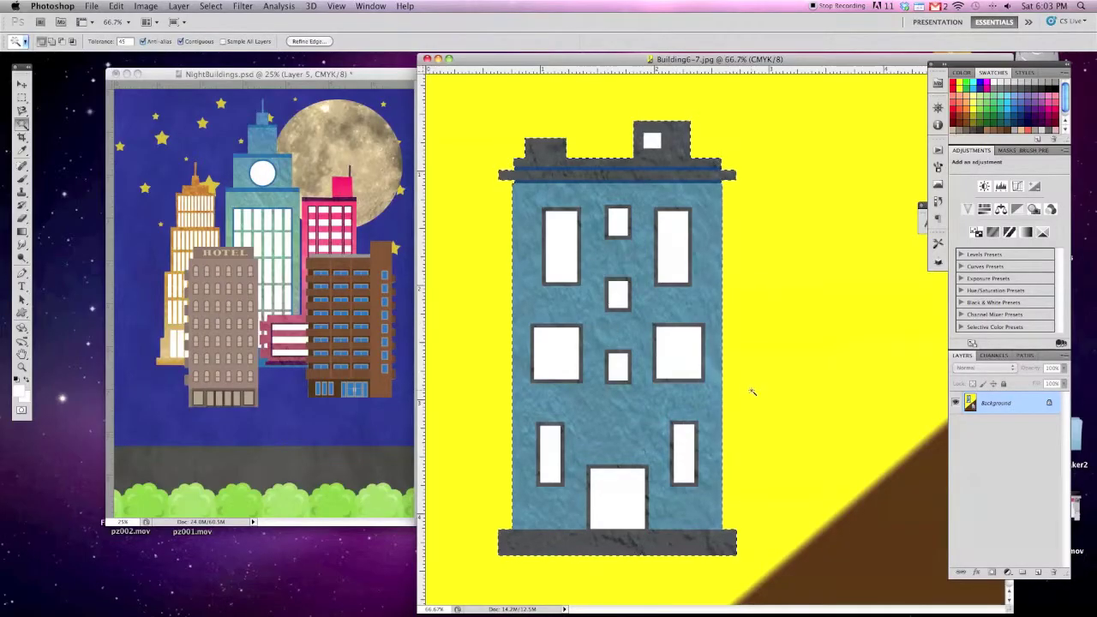
click(146, 6)
mouse_move(92, 6)
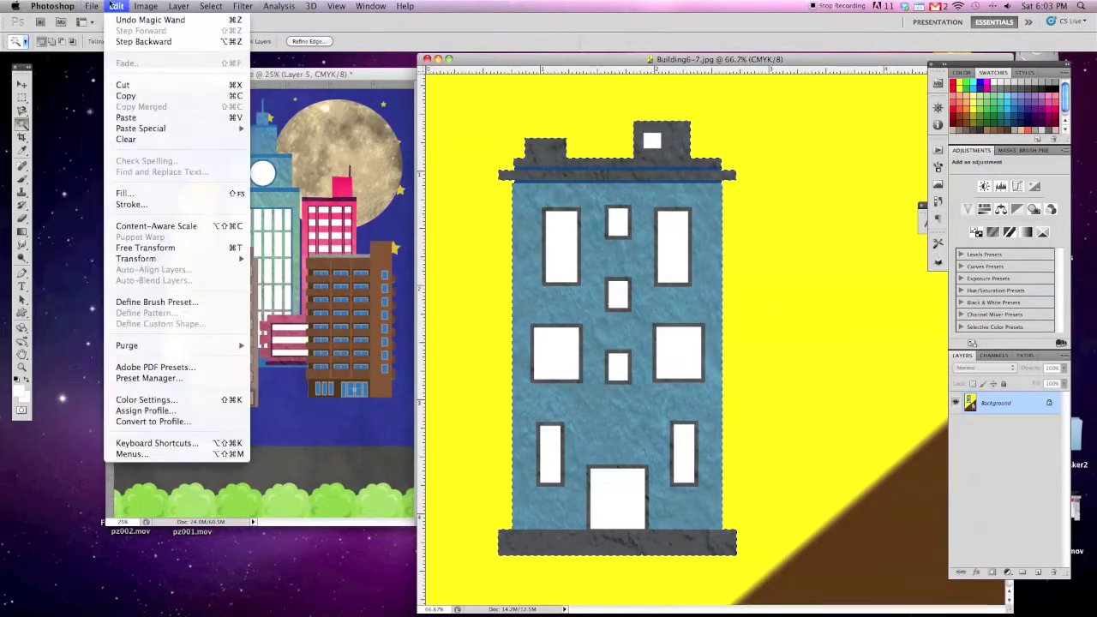
click(147, 99)
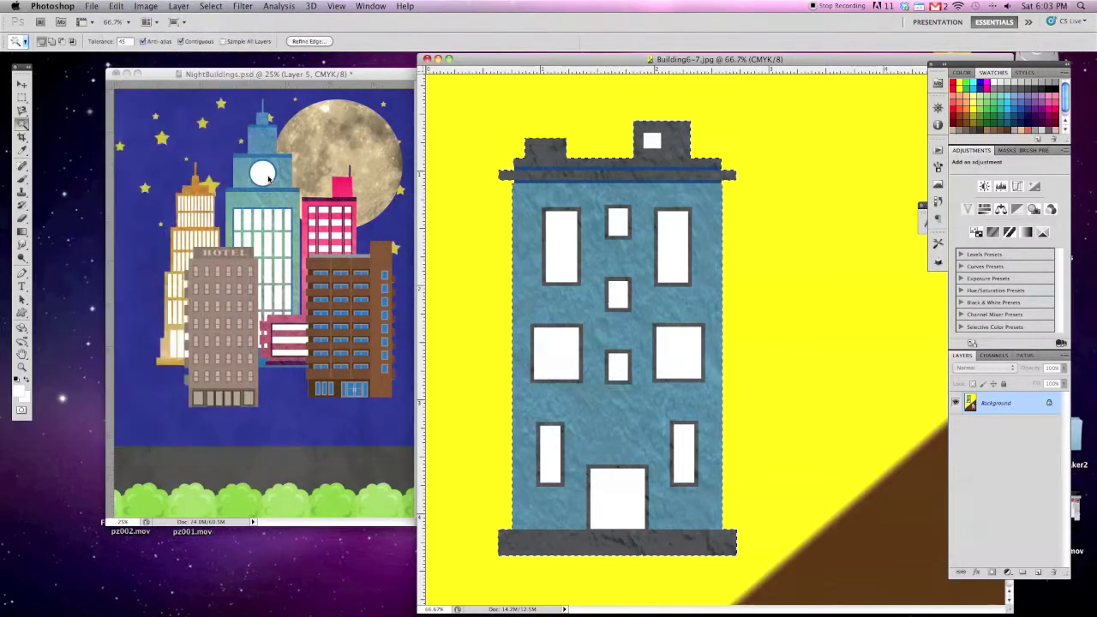
Paste the blue building into NightBuildings.psd and place it in front of the hotel's left side
click(163, 74)
click(117, 6)
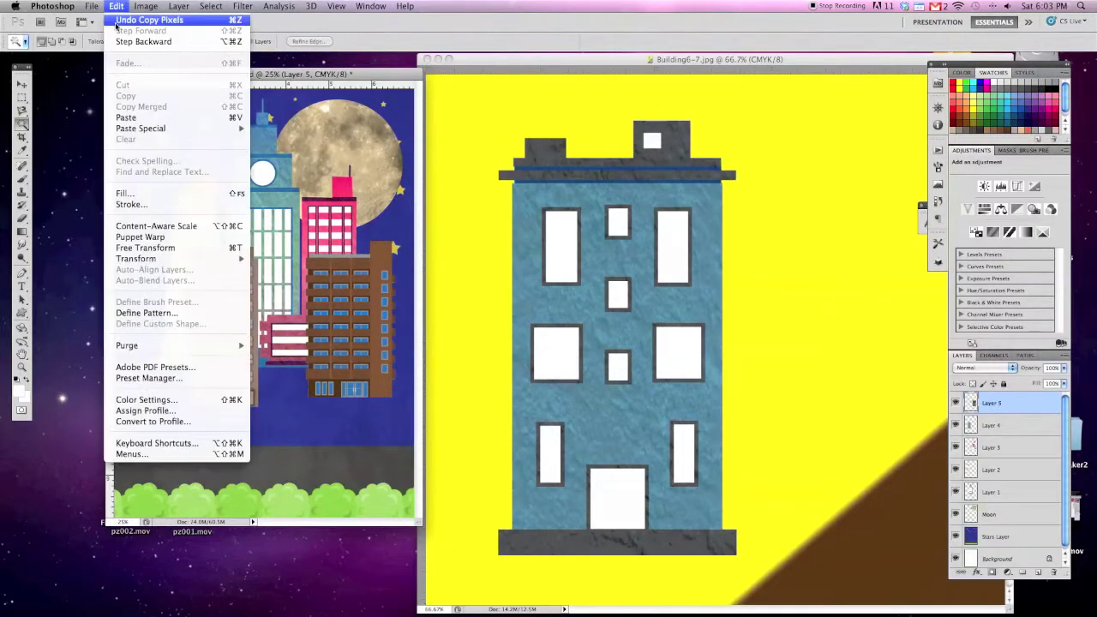
click(151, 117)
key(v)
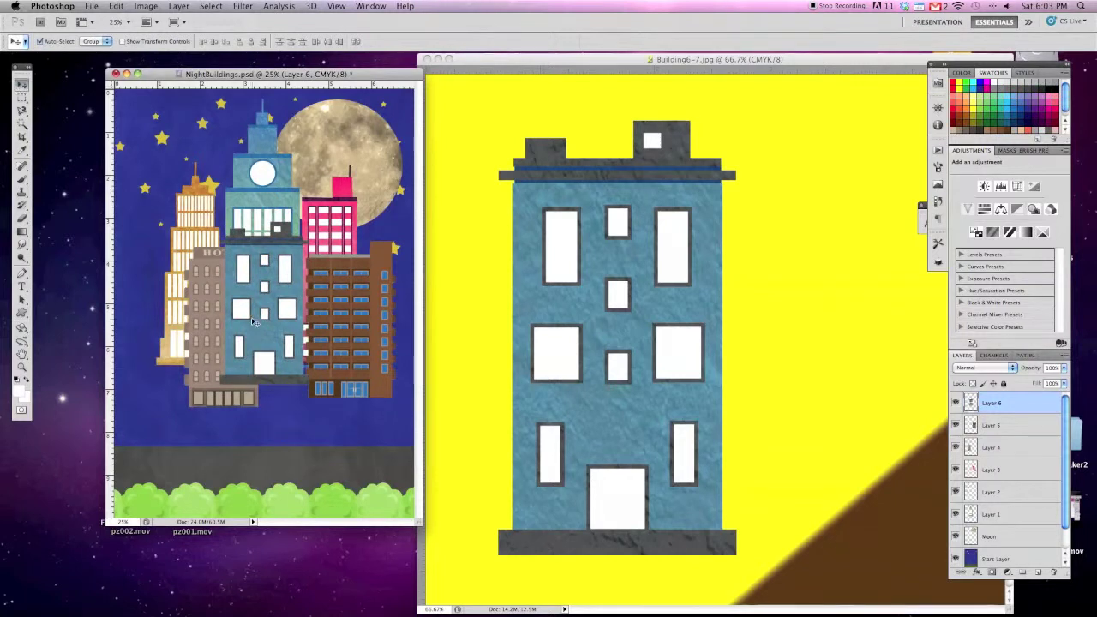
drag(274, 281, 185, 325)
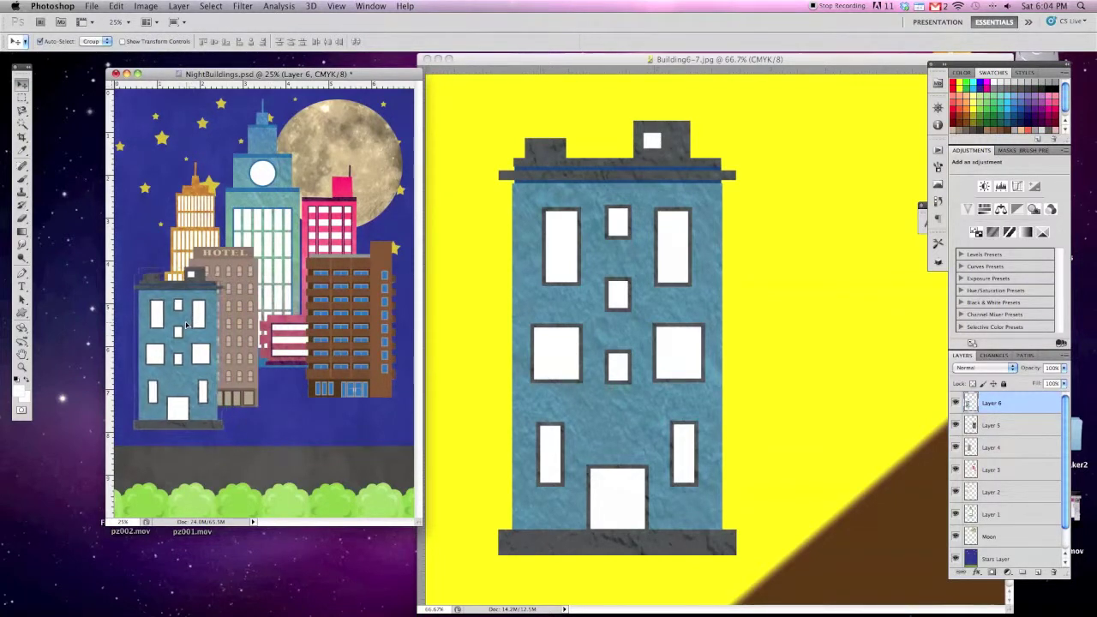
Select the walls and rooftop block of the small gray building in Building6-7.jpg with the Magic Wand
click(535, 277)
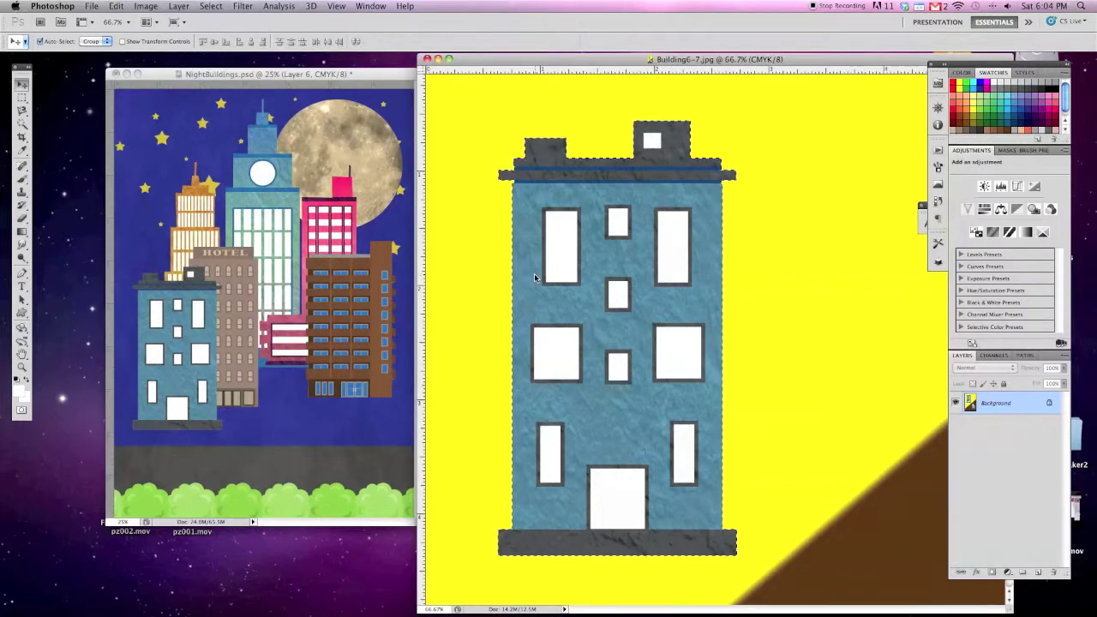
scroll(535, 277, down, 10)
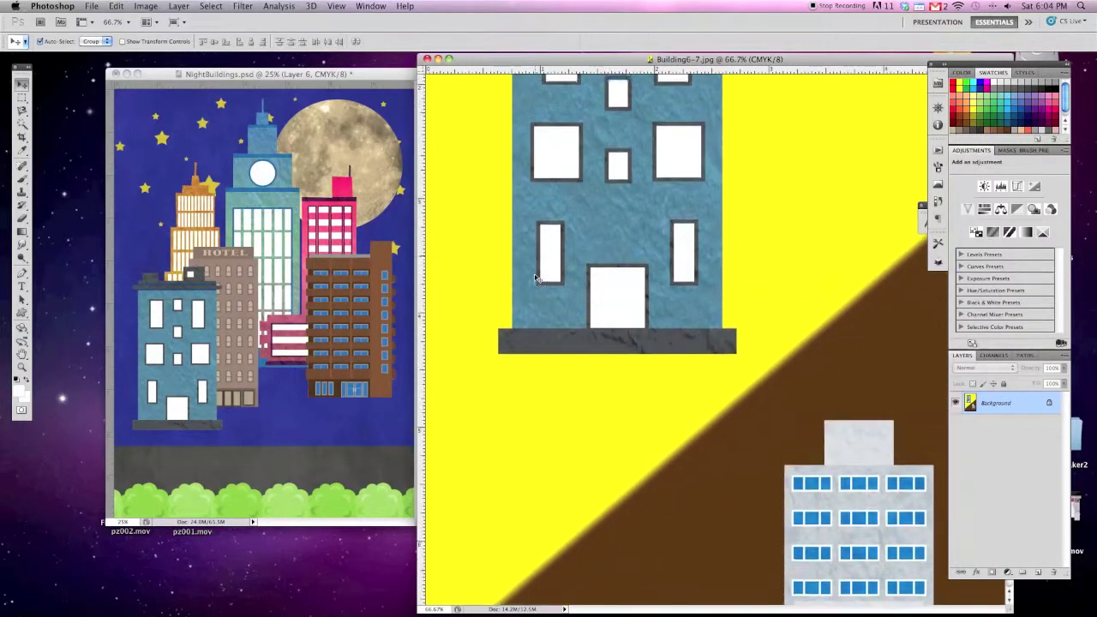
drag(771, 72, 581, 70)
scroll(688, 304, down, 1)
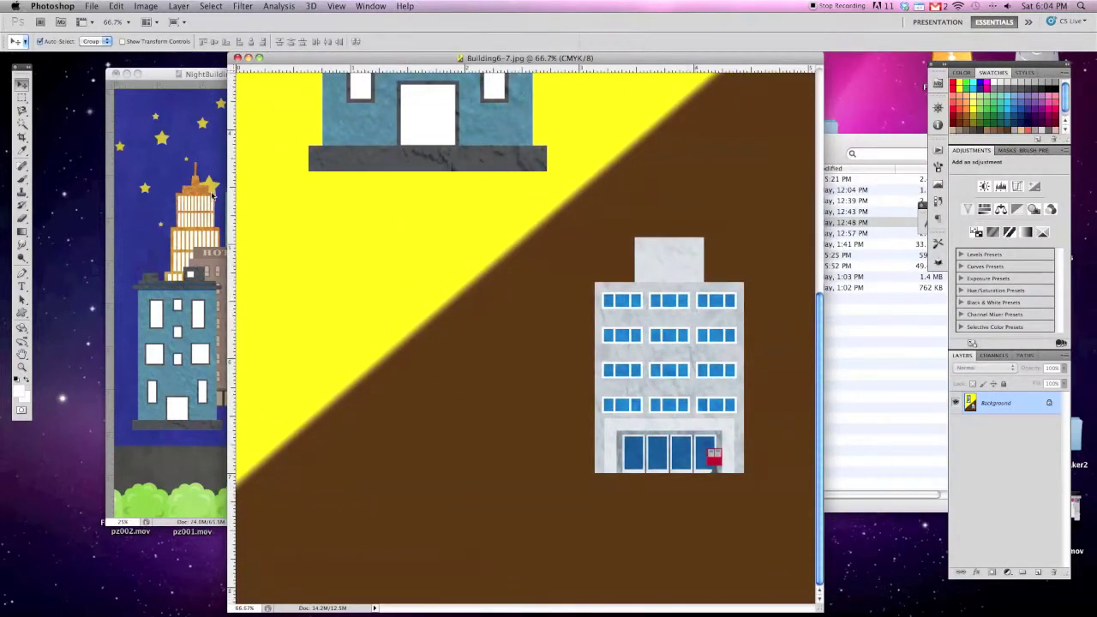
click(22, 125)
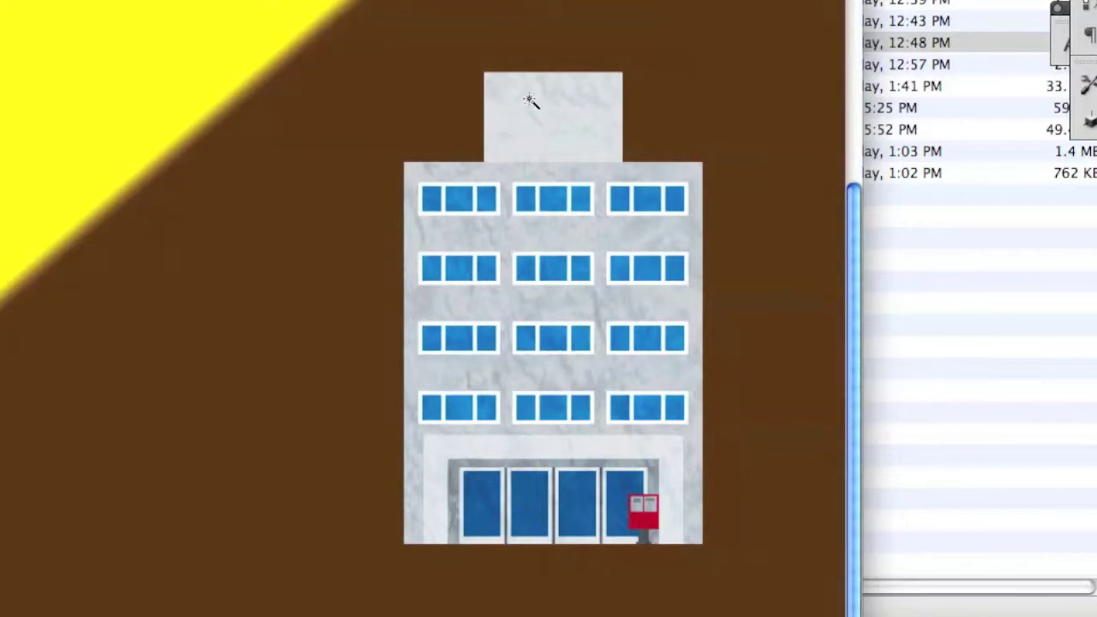
click(538, 114)
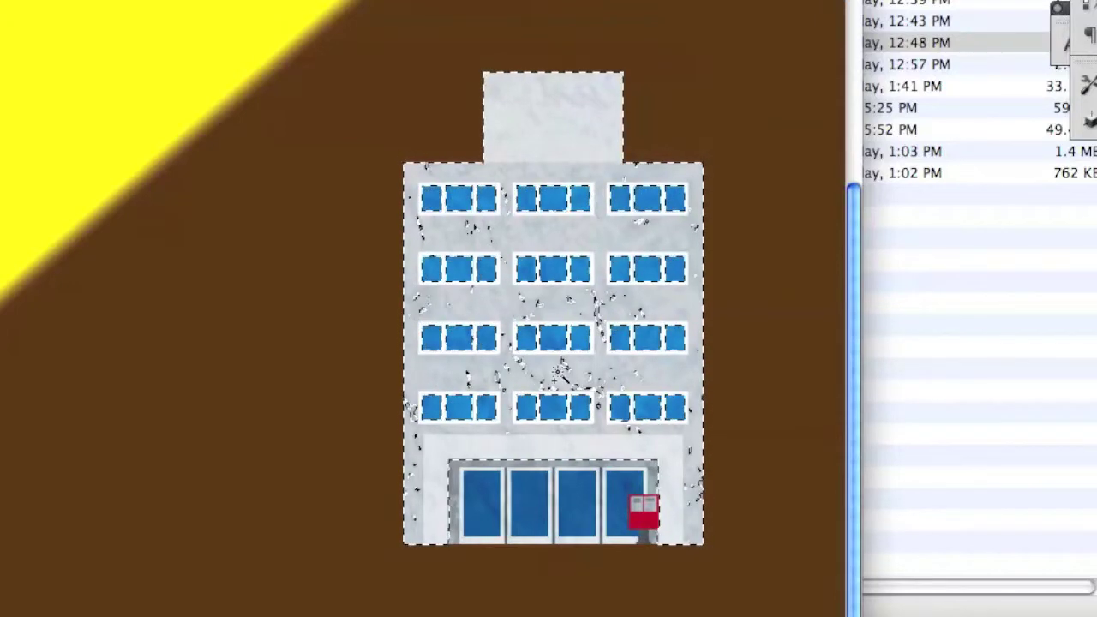
click(566, 370)
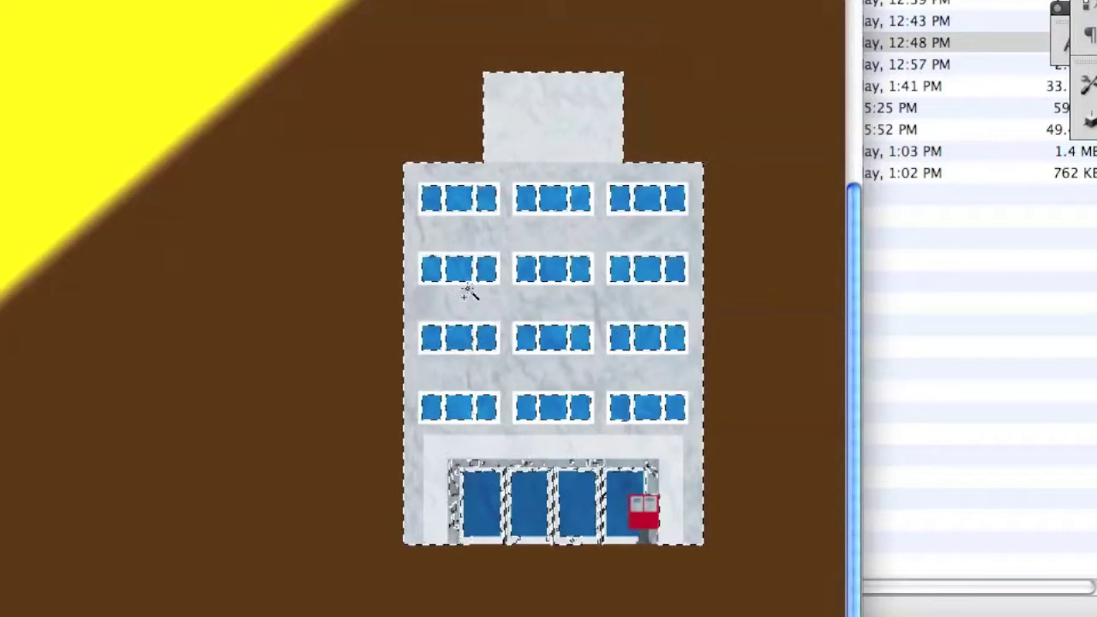
Add the gray building's blue windows, entrance doors and red box to the selection
shift+click(438, 199)
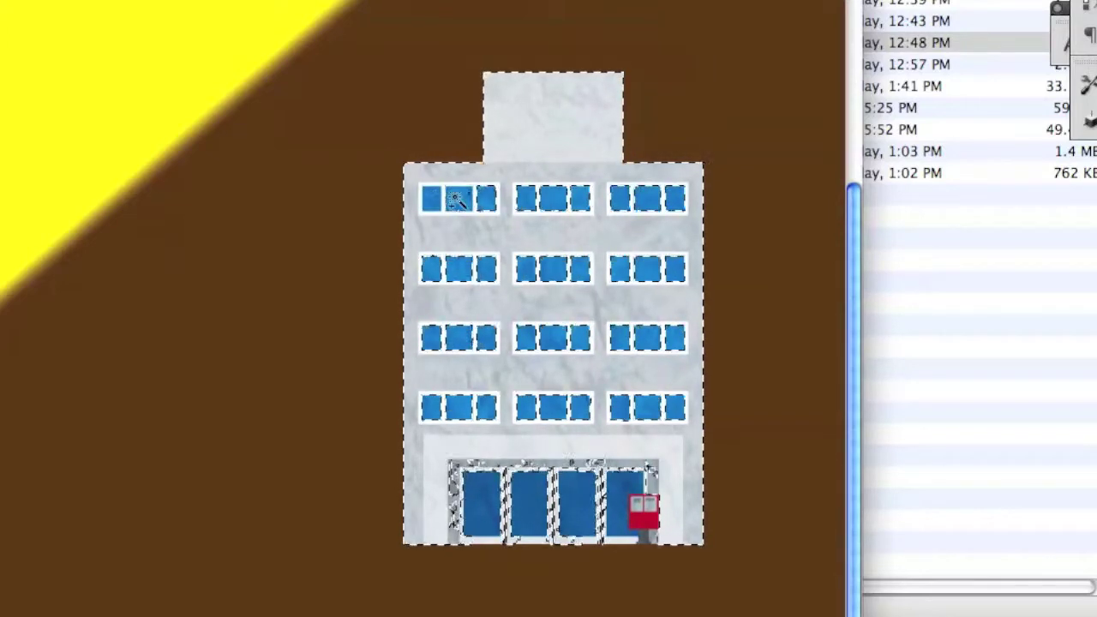
shift+click(536, 199)
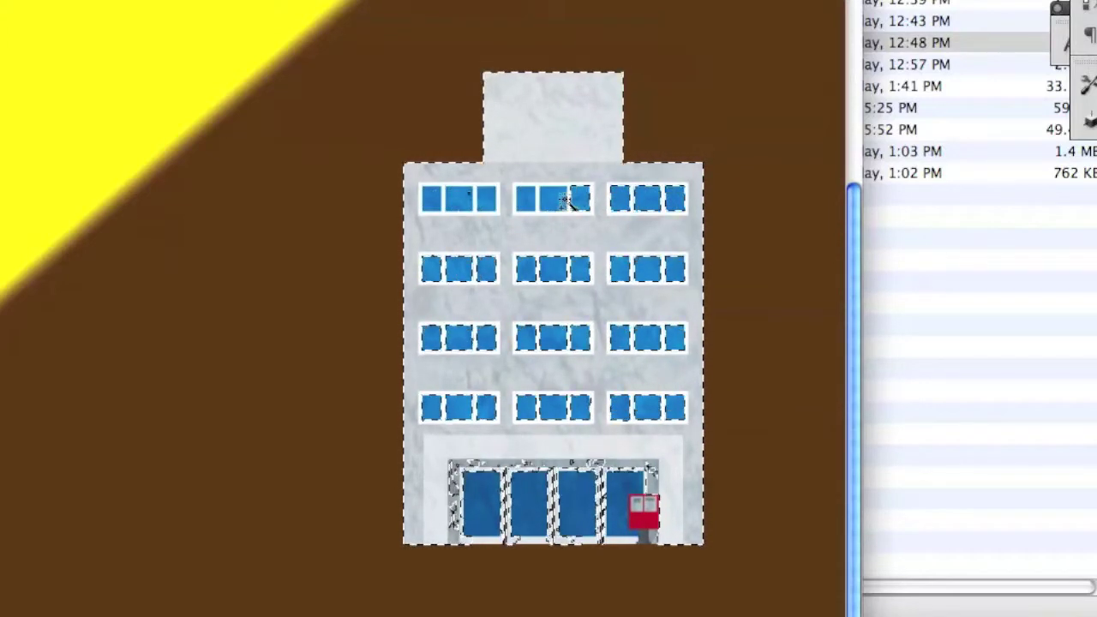
shift+click(652, 199)
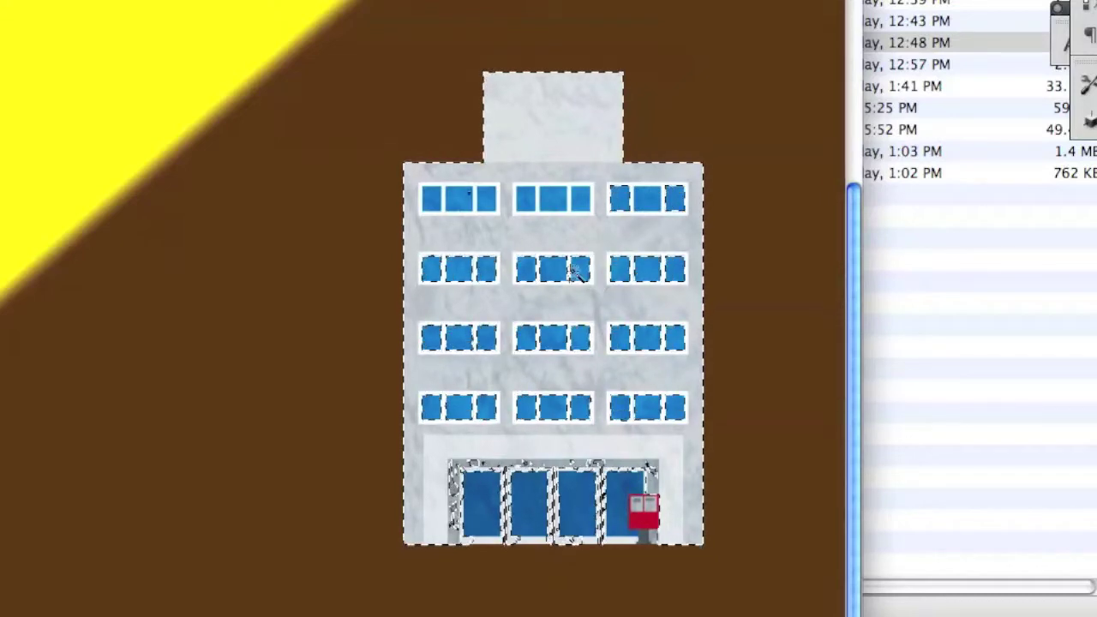
shift+click(456, 499)
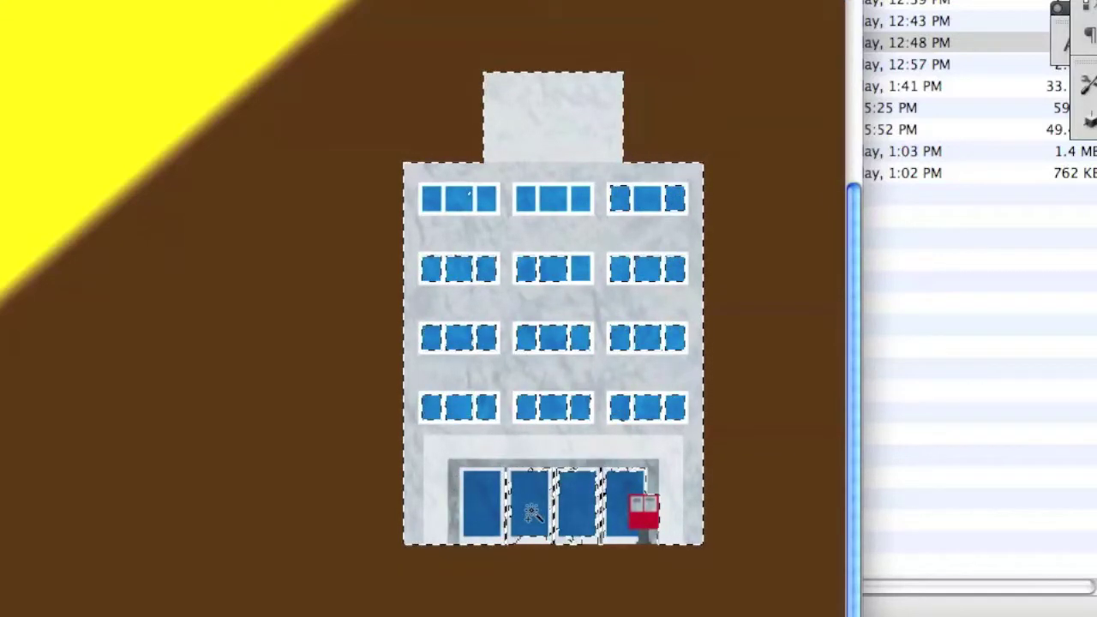
shift+click(643, 515)
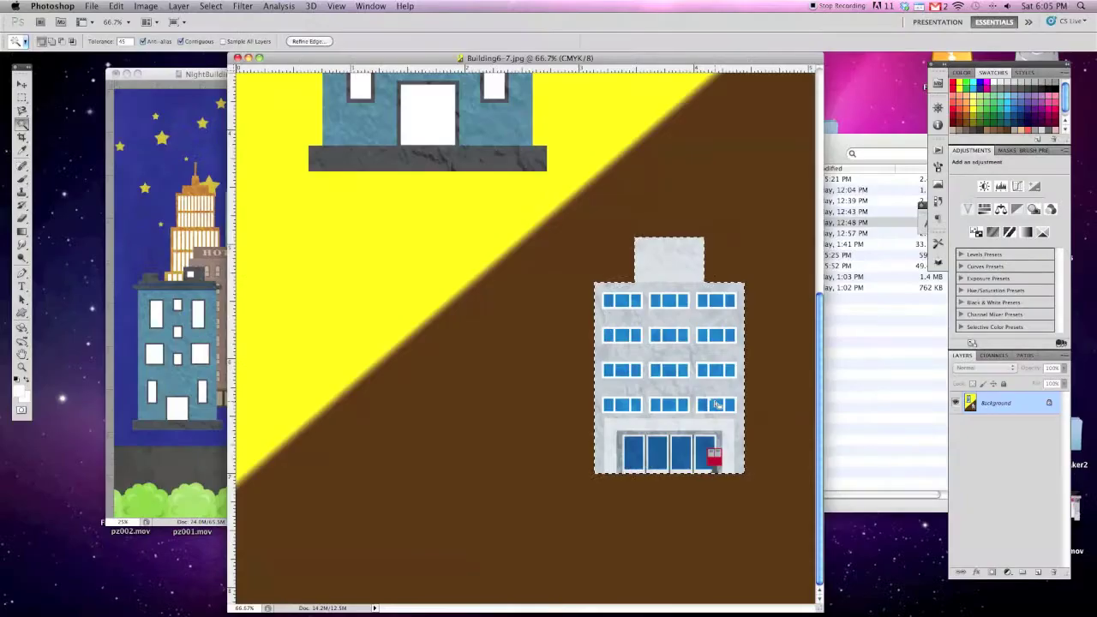
Move the Building6-7.jpg window clear of NightBuildings.psd so that both whole images are in view
key(super+plus)
key(super+plus)
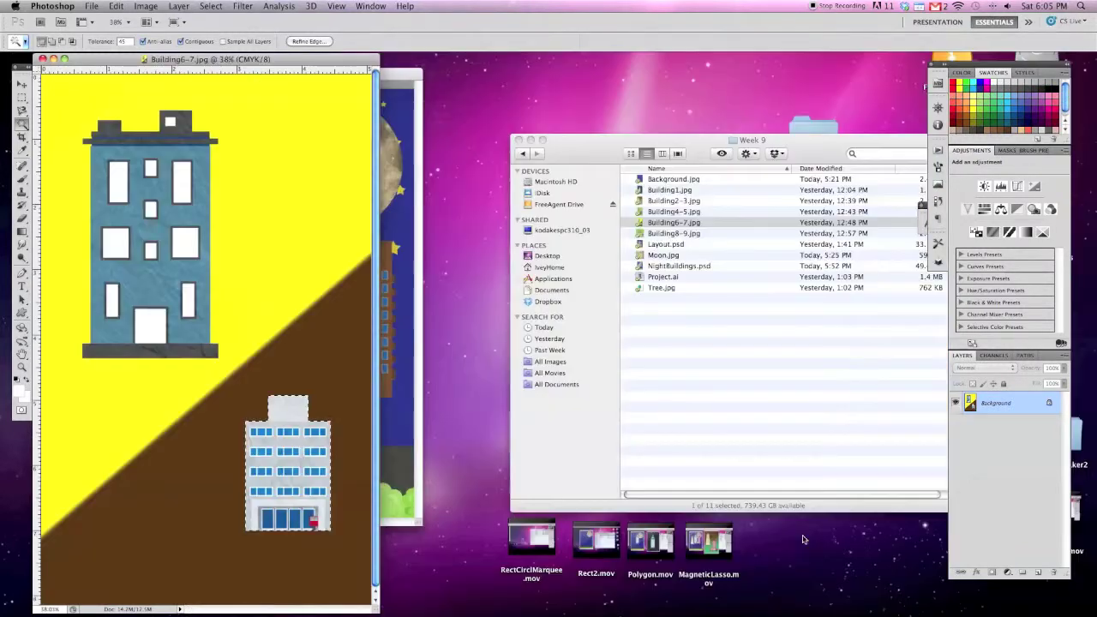
drag(100, 59, 588, 64)
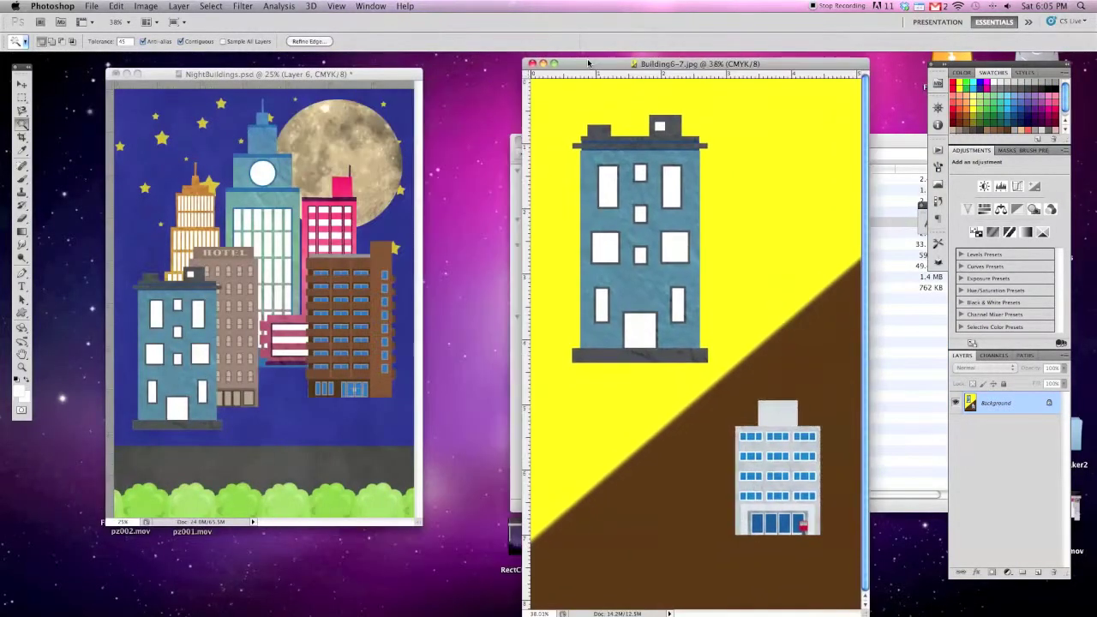
Copy the selected gray building and paste it as a new layer within Building6-7.jpg
click(116, 6)
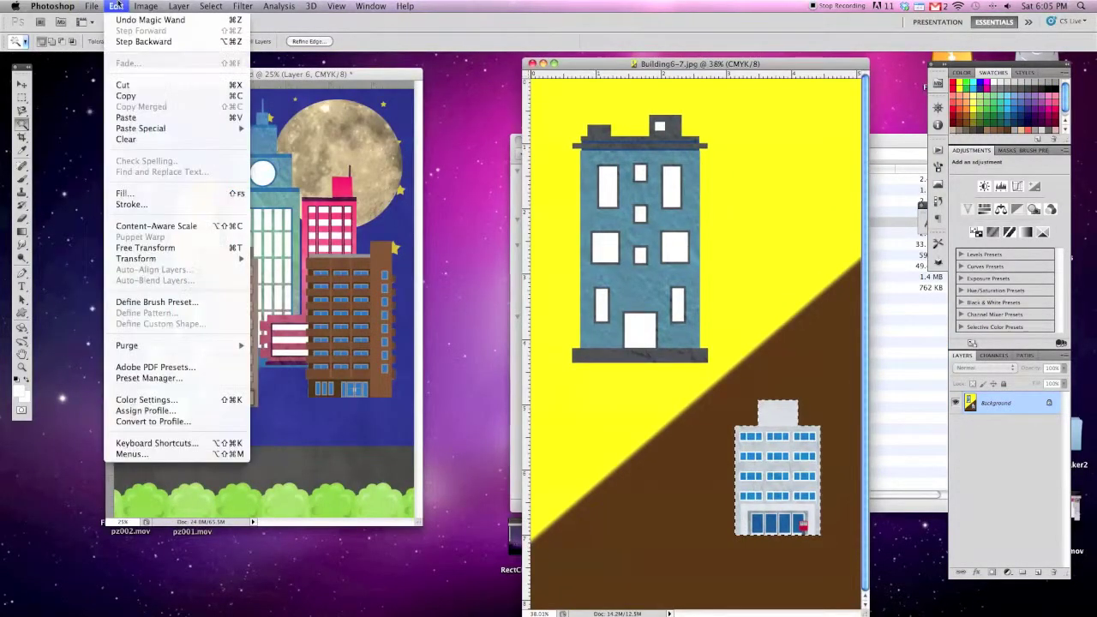
click(138, 96)
click(24, 86)
click(115, 6)
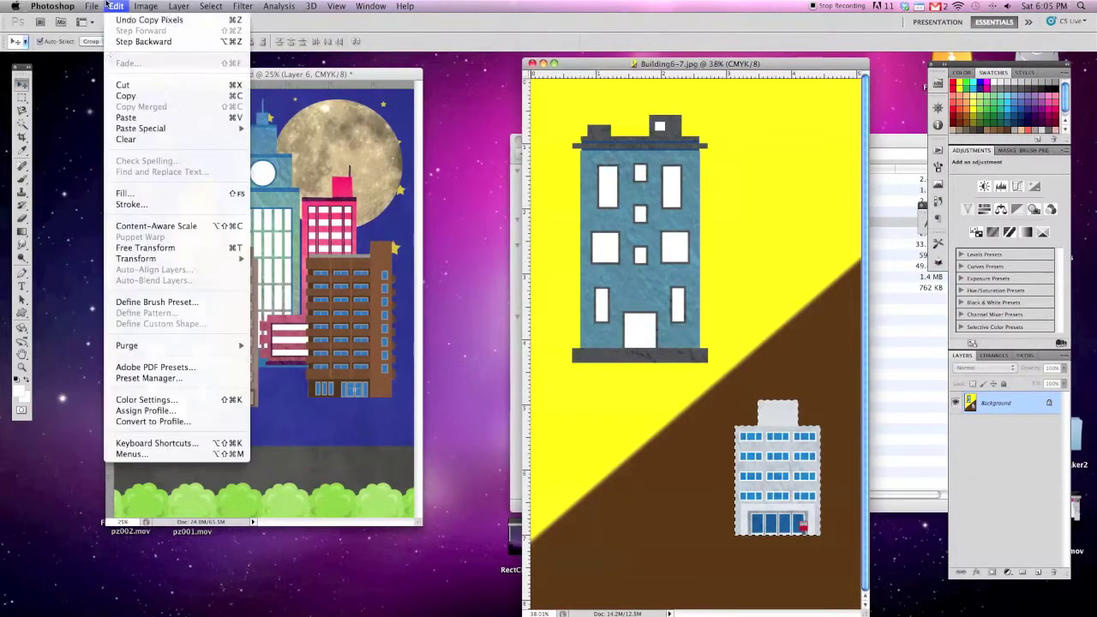
click(137, 117)
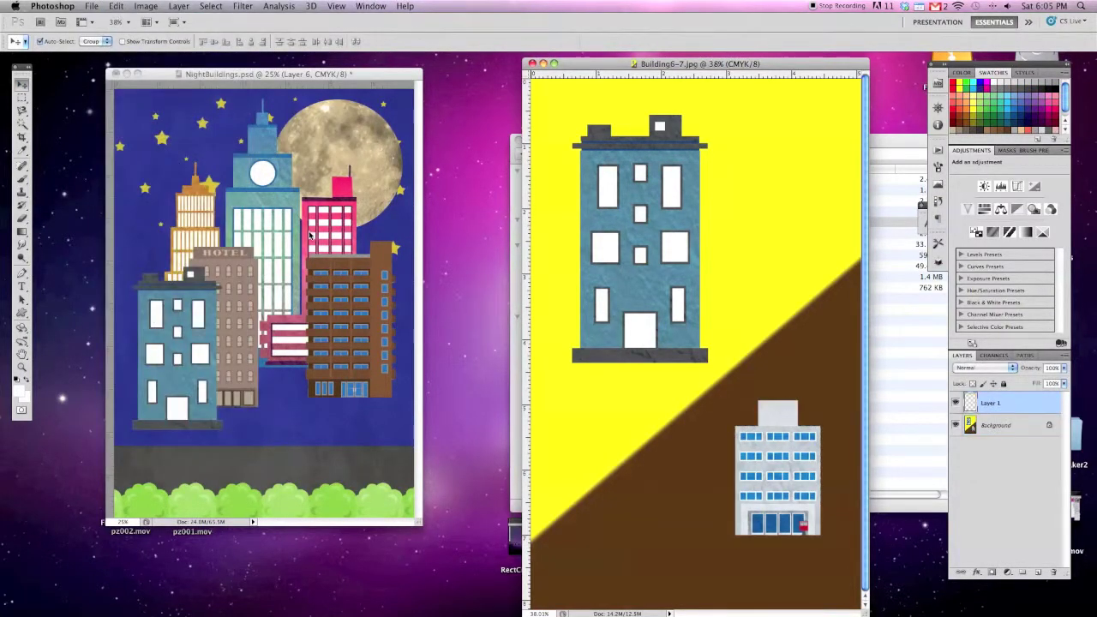
Paste the gray building into NightBuildings.psd and place it between the hotel and the brown building
click(268, 341)
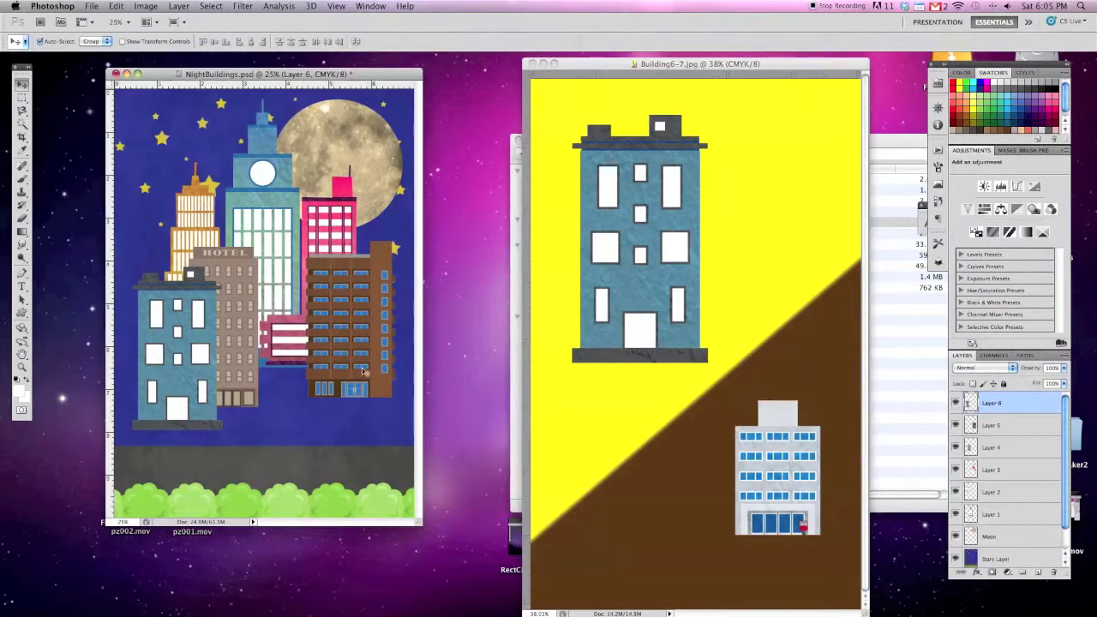
click(146, 6)
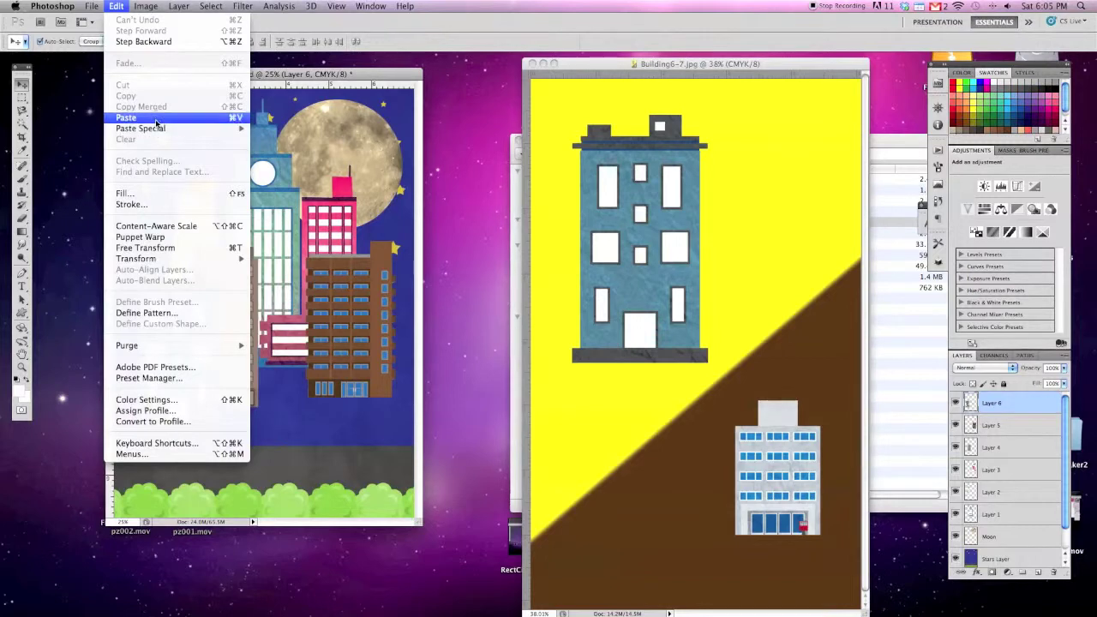
click(126, 118)
drag(278, 303, 305, 311)
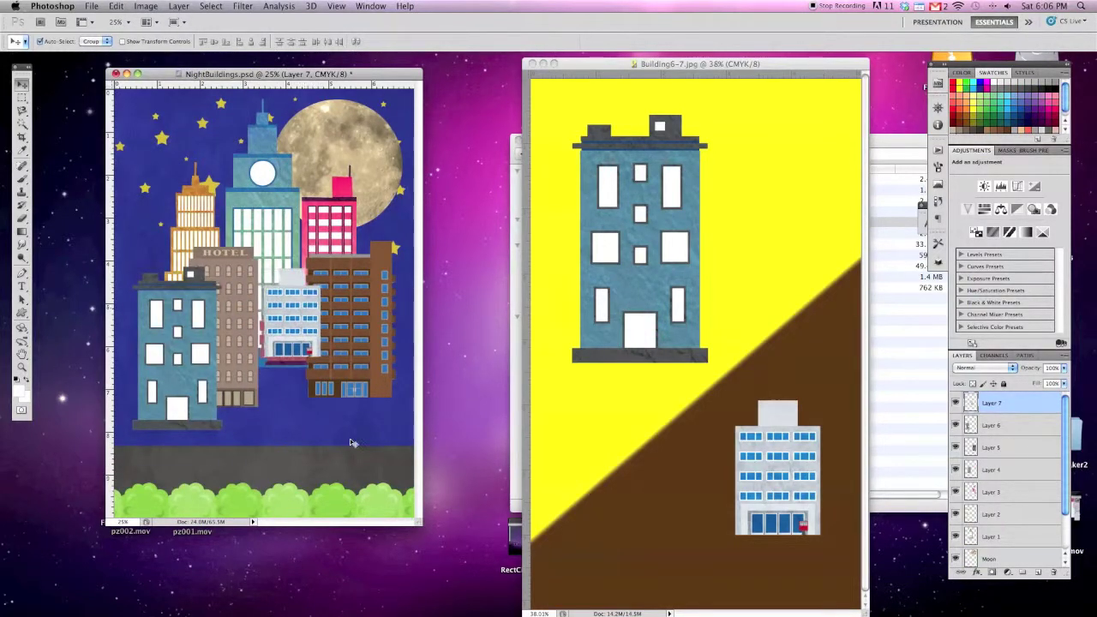